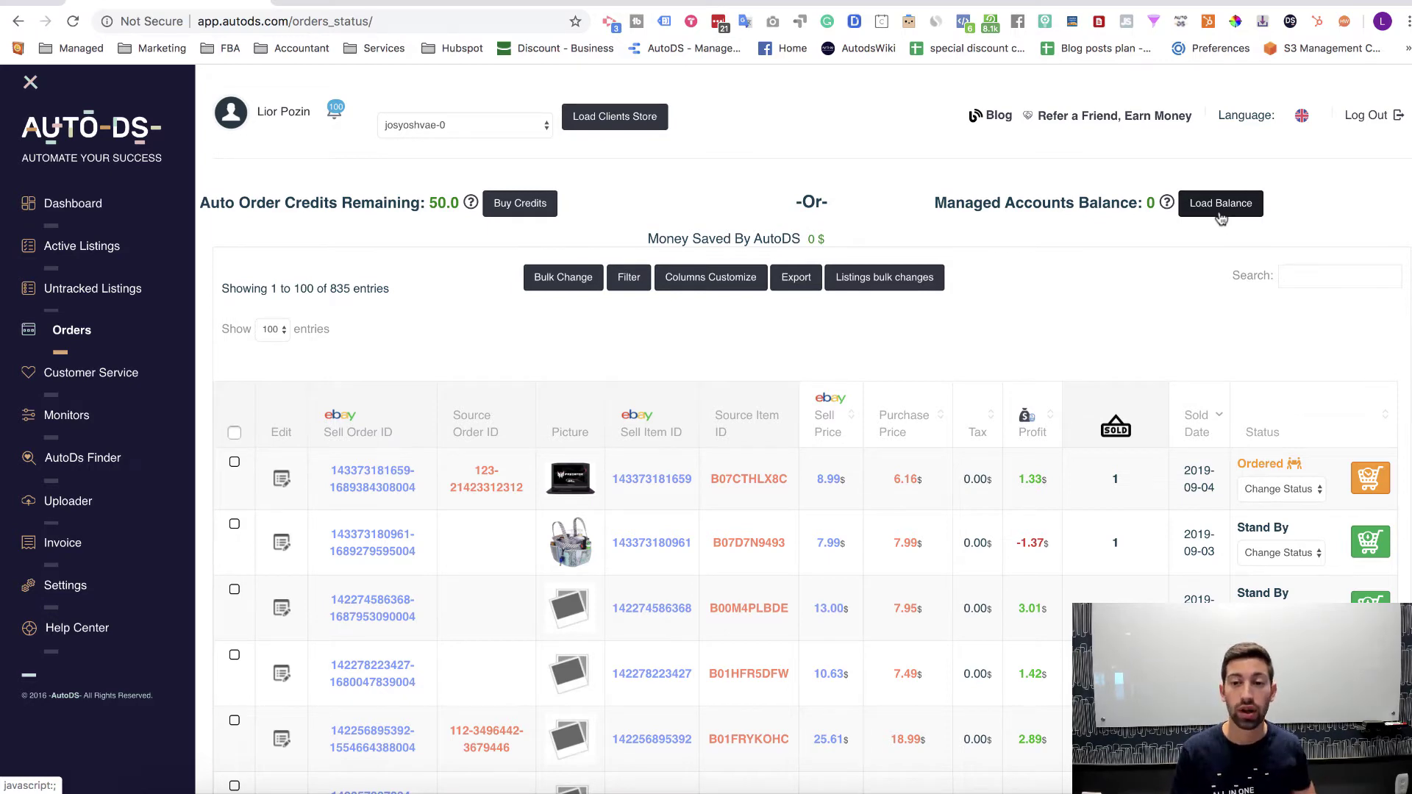
- Open the managed orders balance loader, start adding a PayPal payment account, and enter the account name
click(1193, 209)
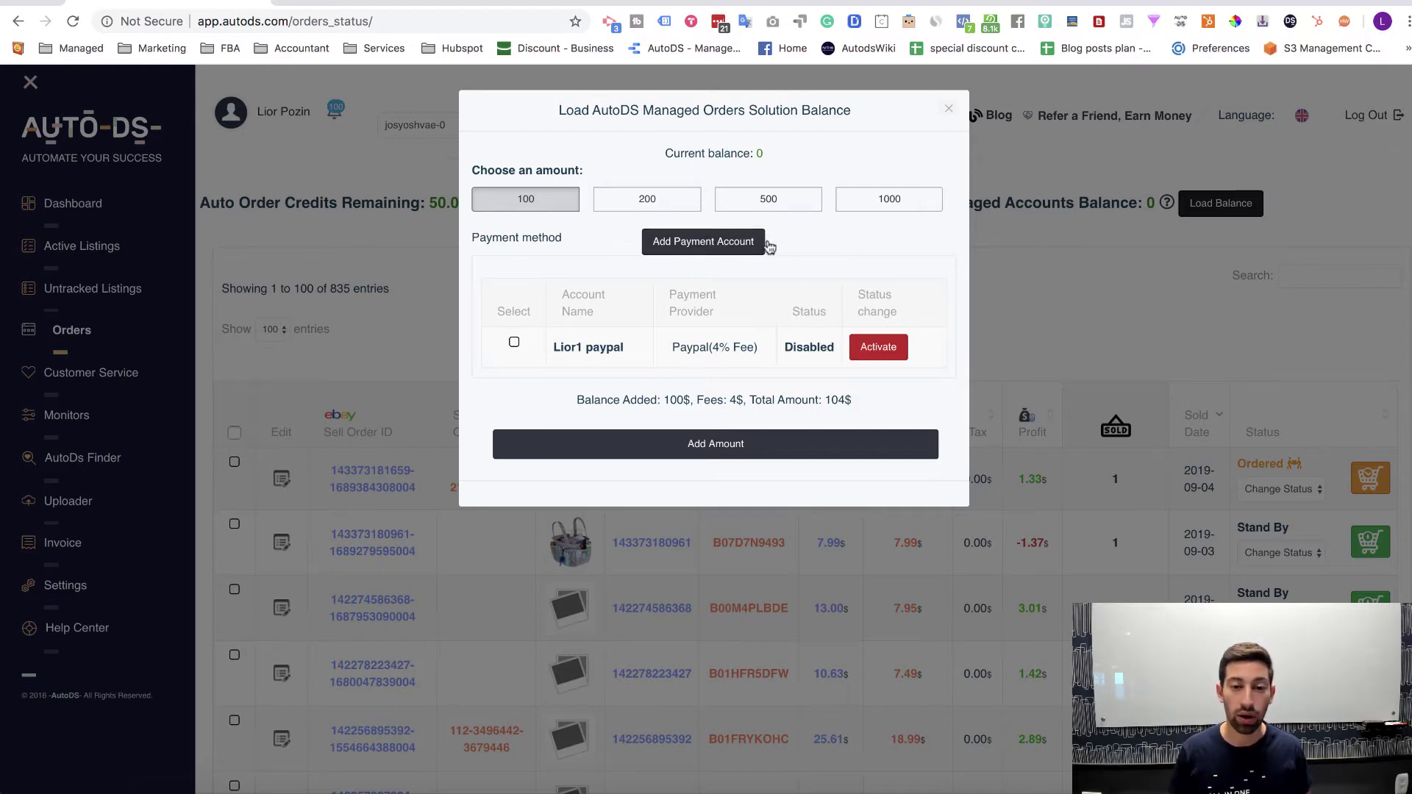
click(709, 254)
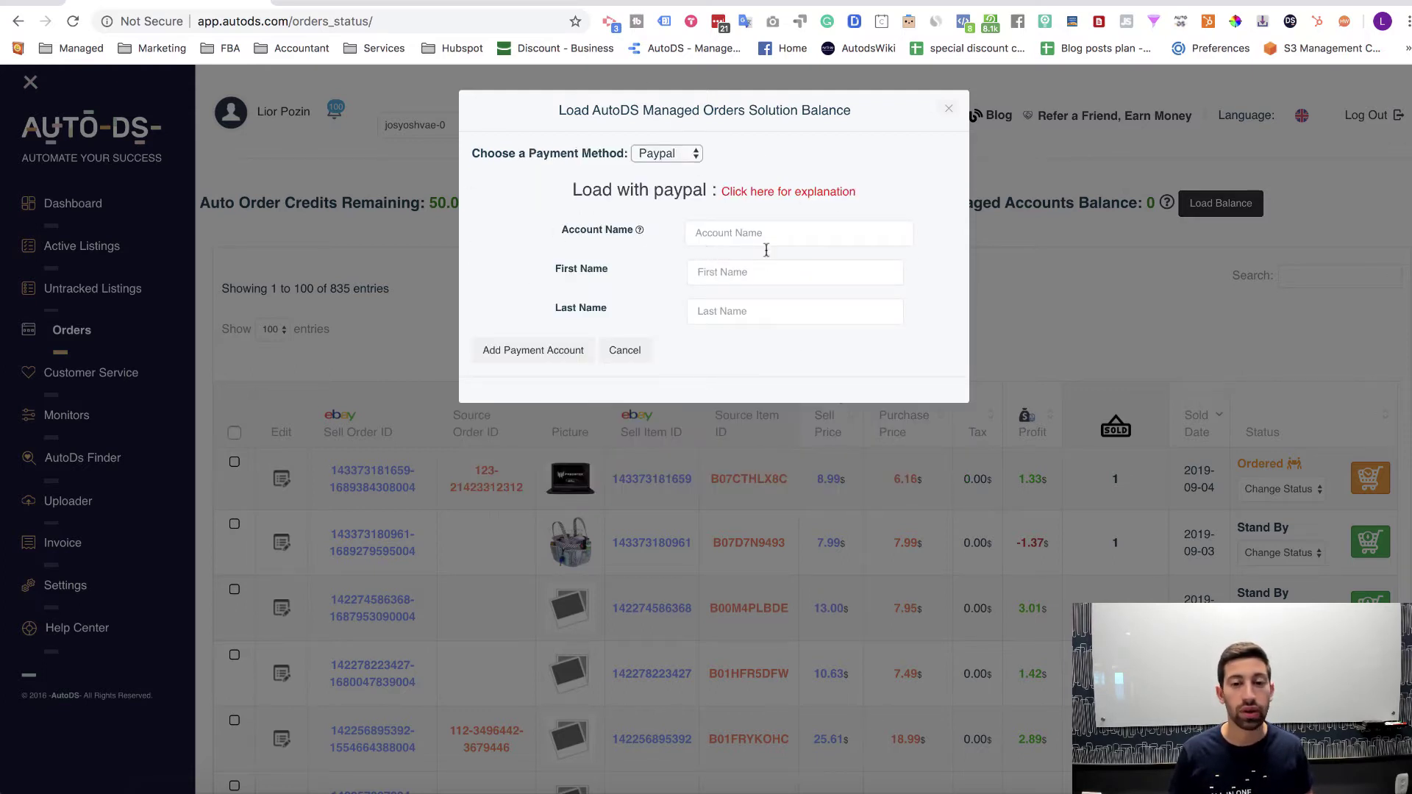
click(743, 233)
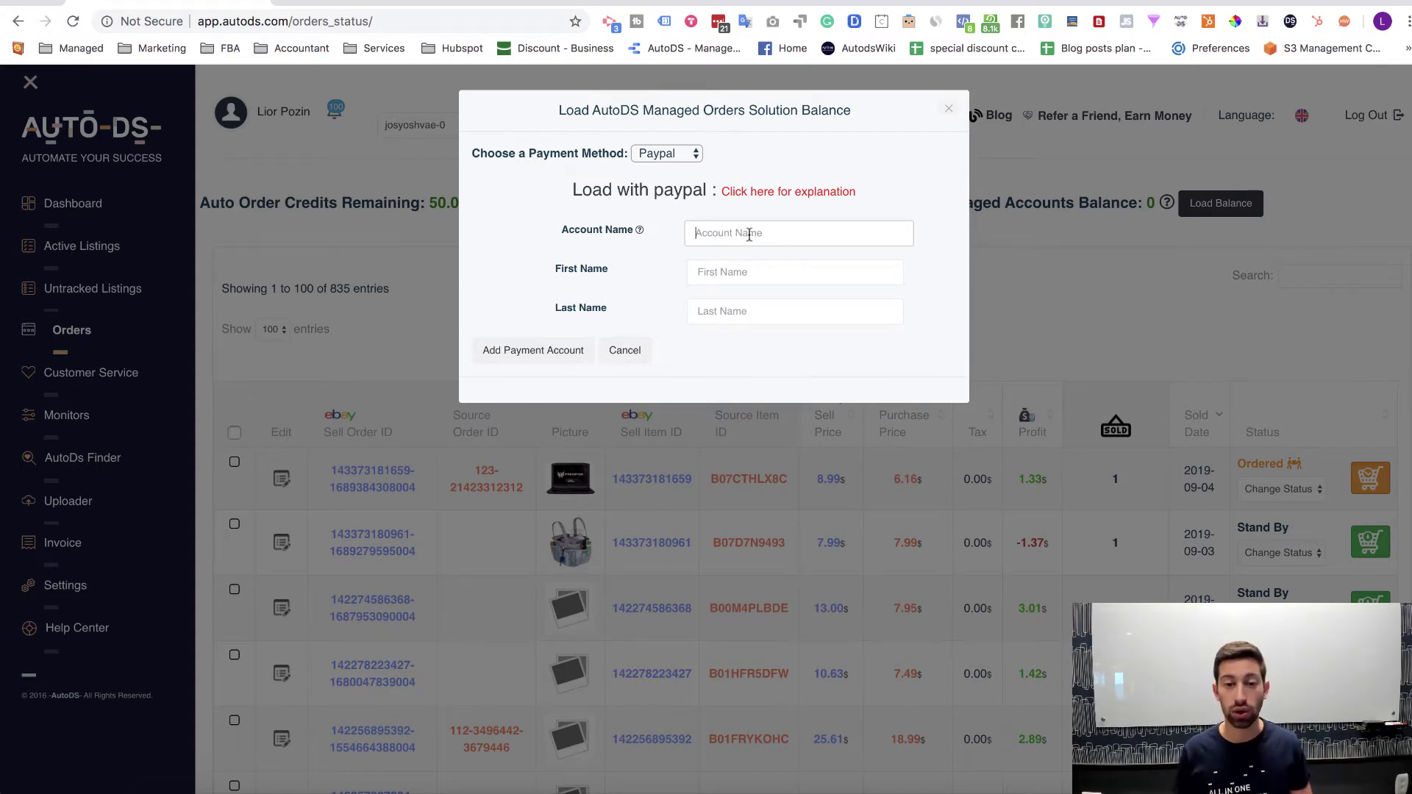
text(Lior A)
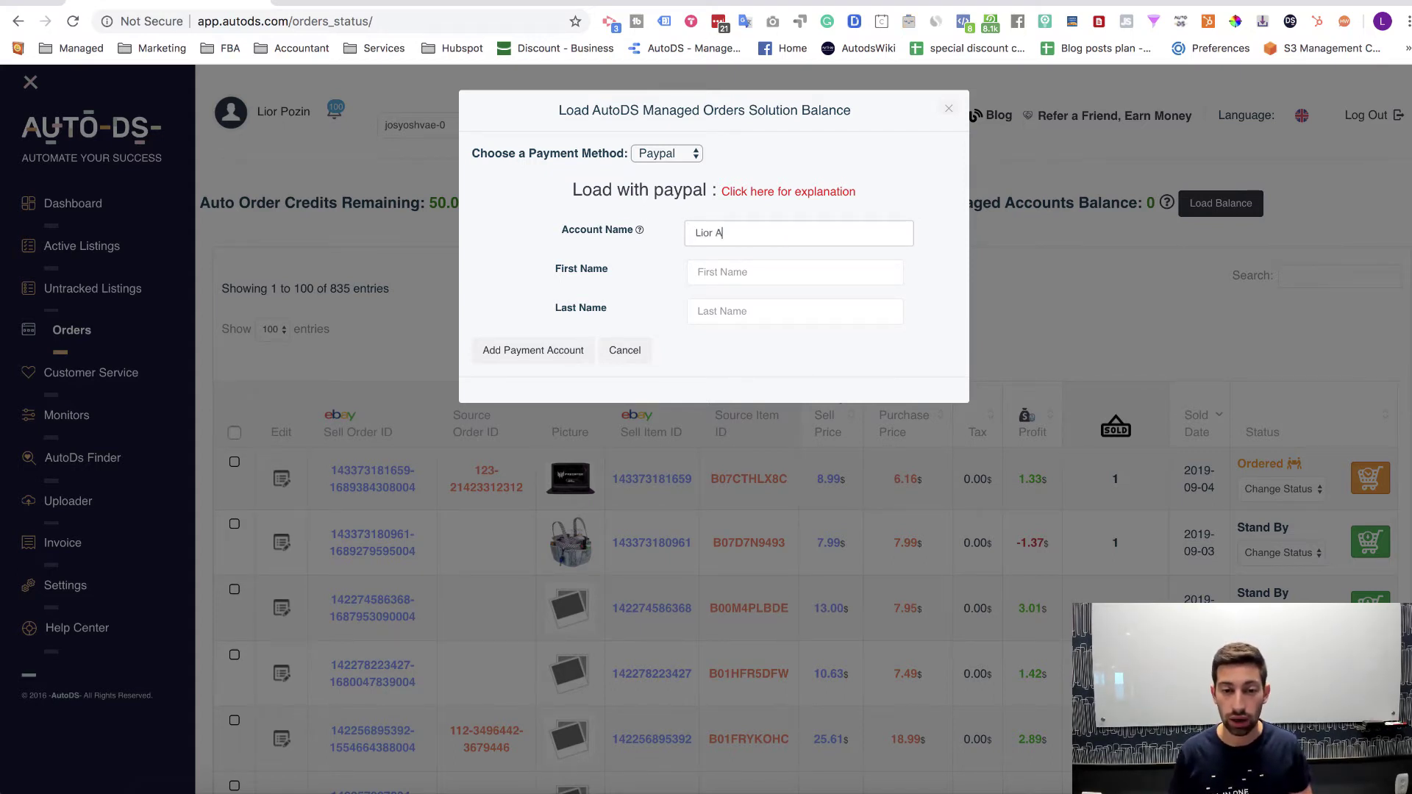
text(cco)
key(BackSpace)
key(BackSpace)
key(BackSpace)
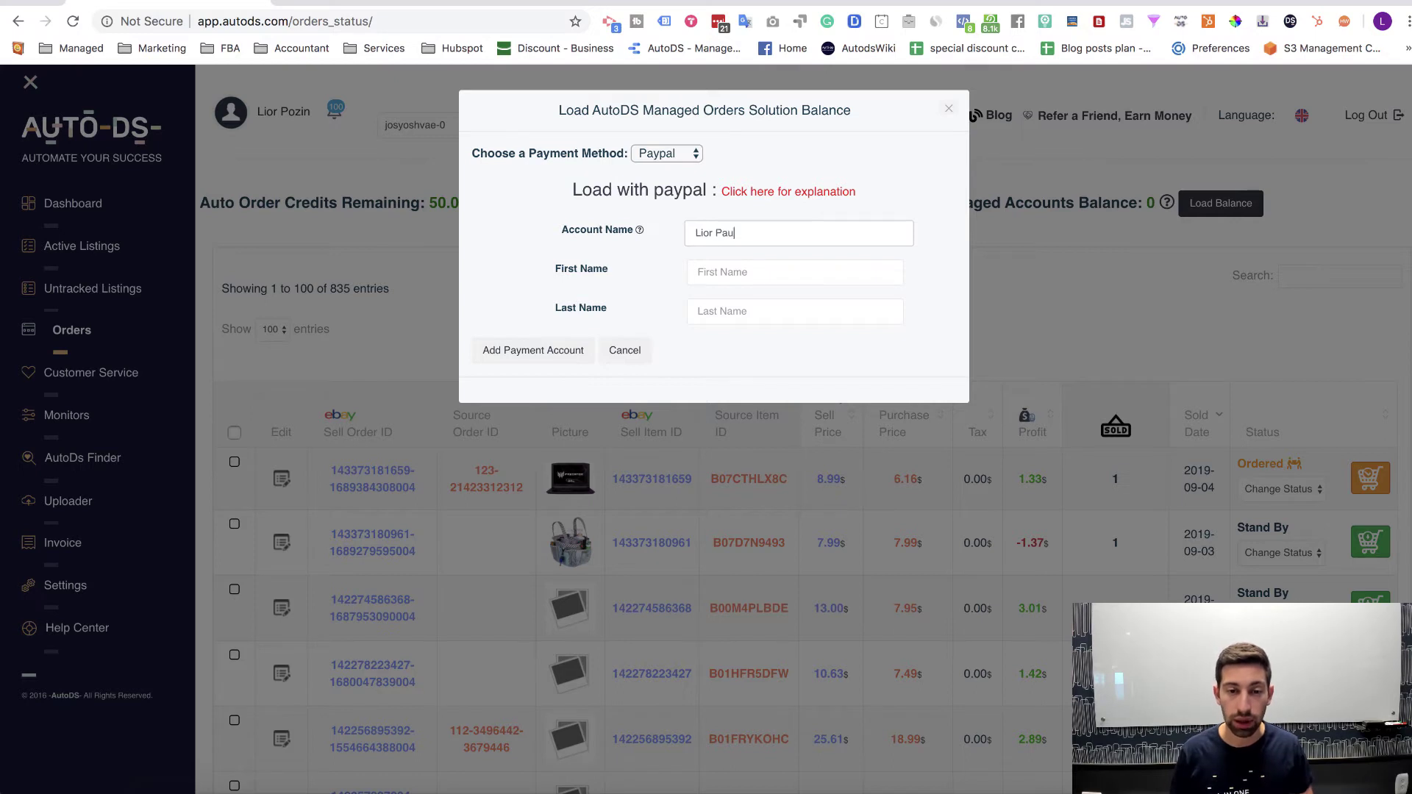
text(ypal 2)
key(Tab)
- Add the payment account under the holder's first and last name and approve the PayPal agreement with AutoDS LTD
text(L)
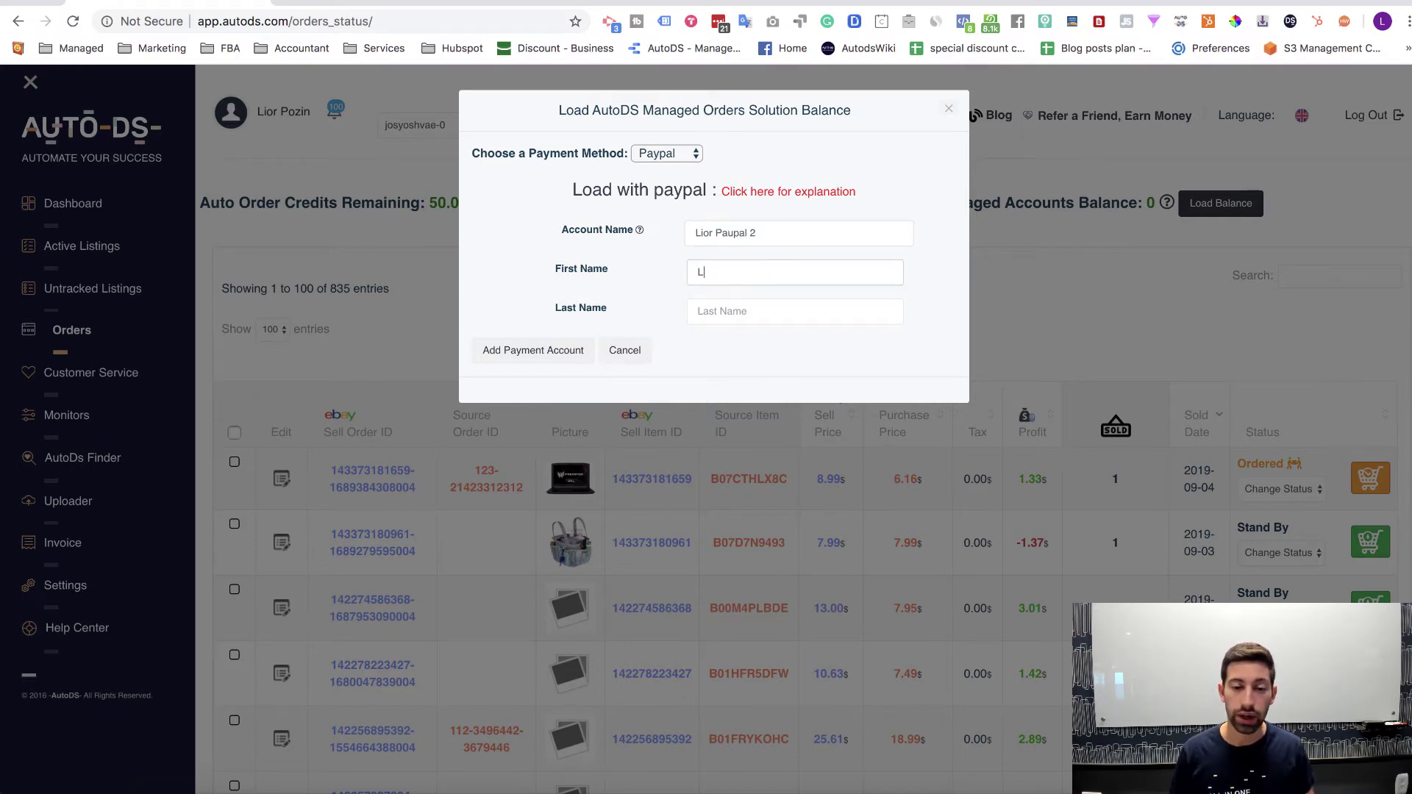
text(ior)
key(Tab)
text(Pozin)
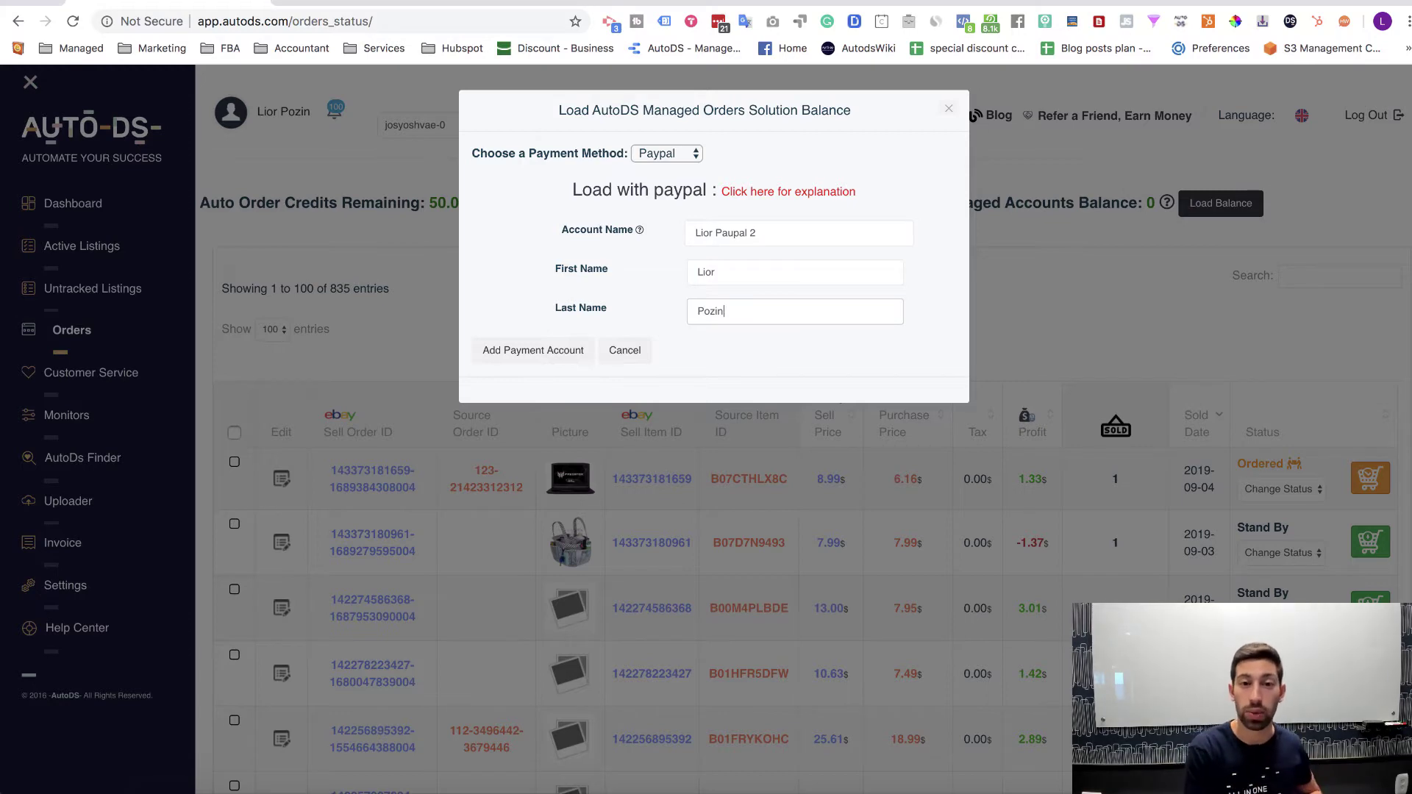
click(565, 357)
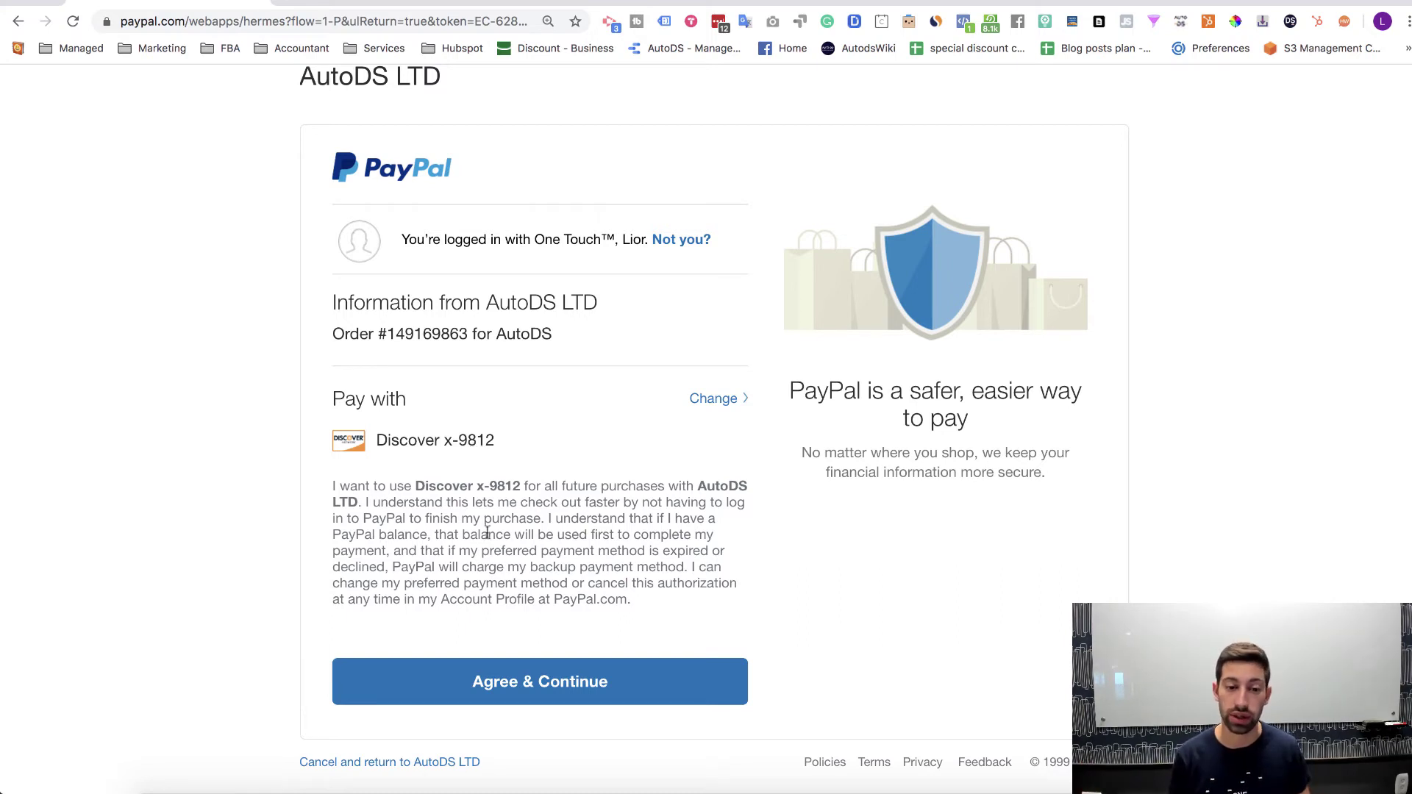
click(505, 678)
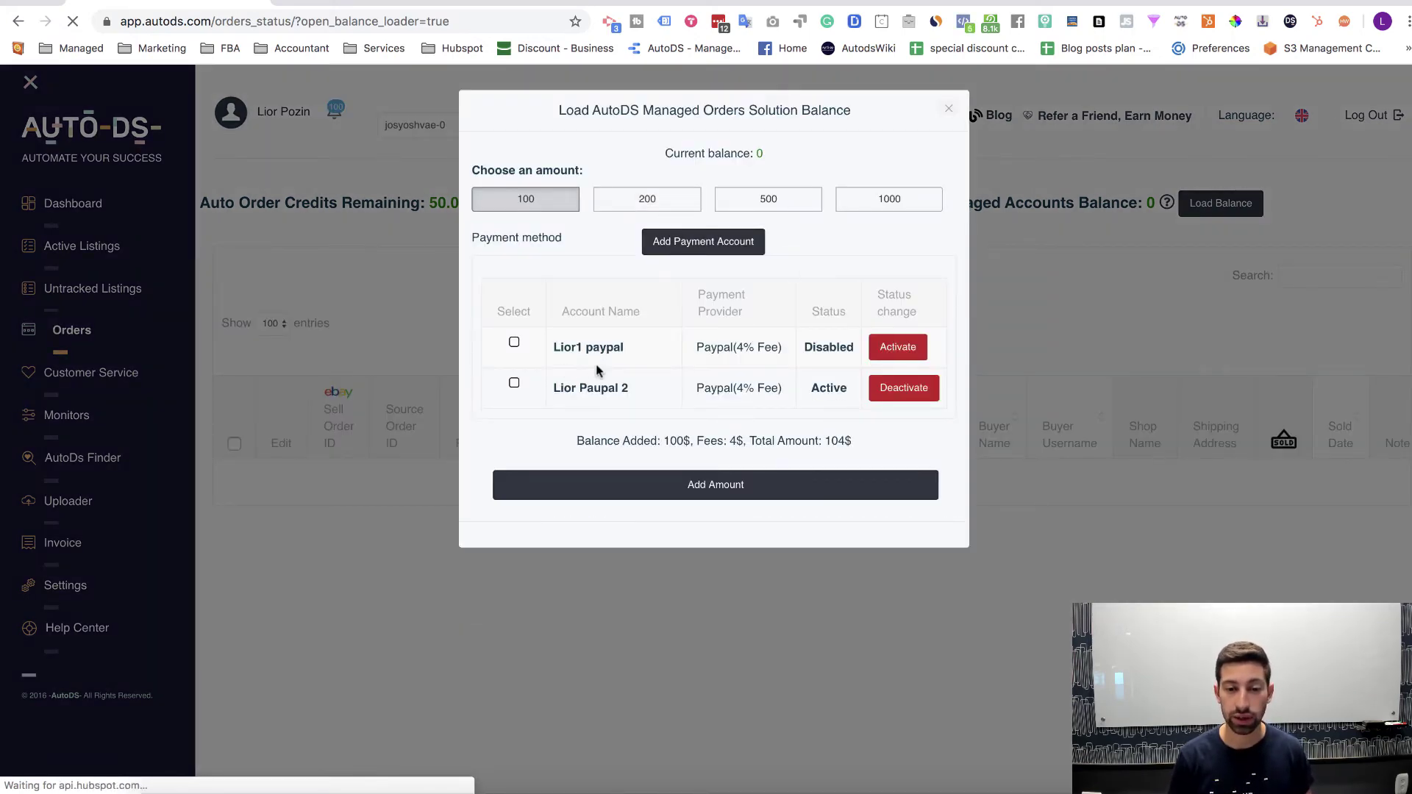
- Check the newly added PayPal account in the list of payment methods
triple_click(628, 400)
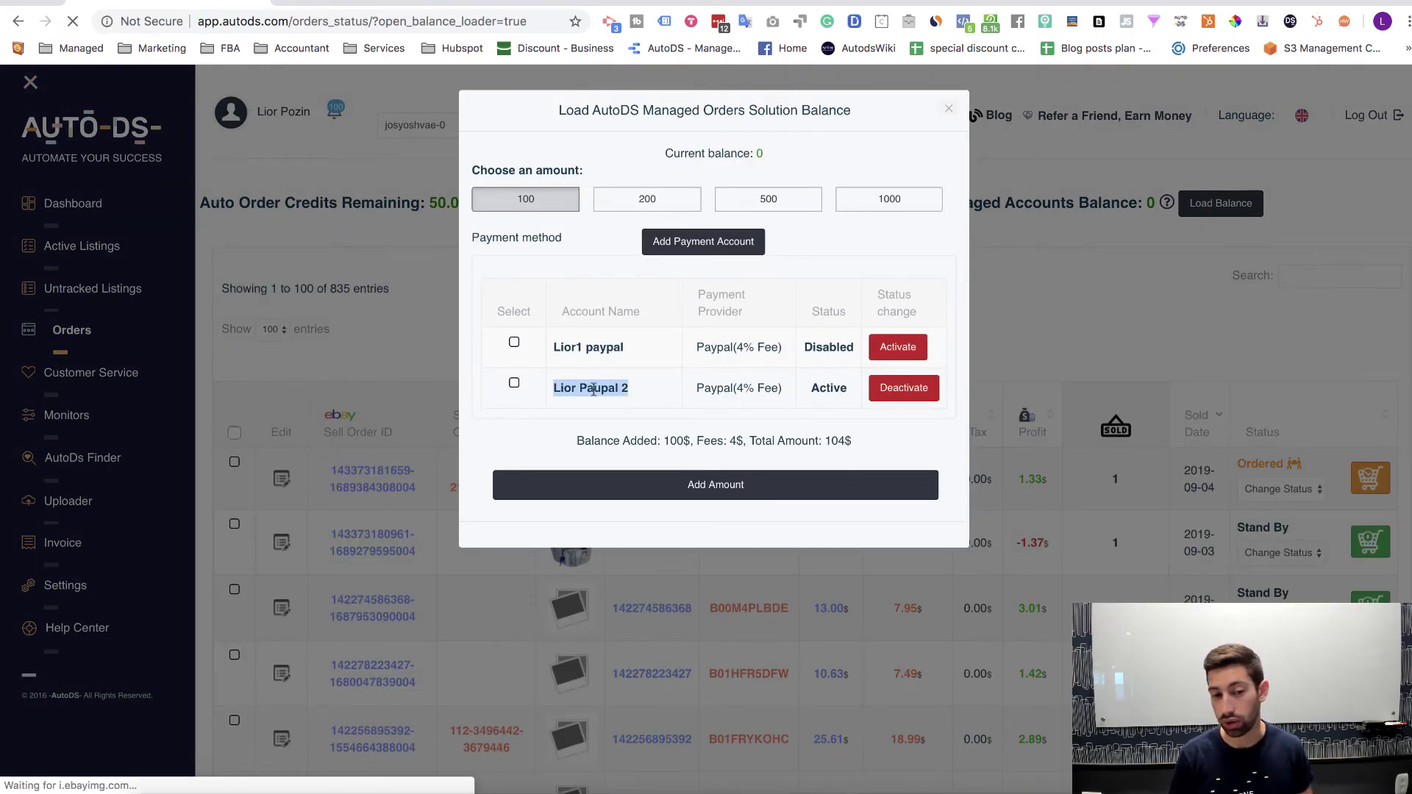
click(596, 394)
triple_click(603, 400)
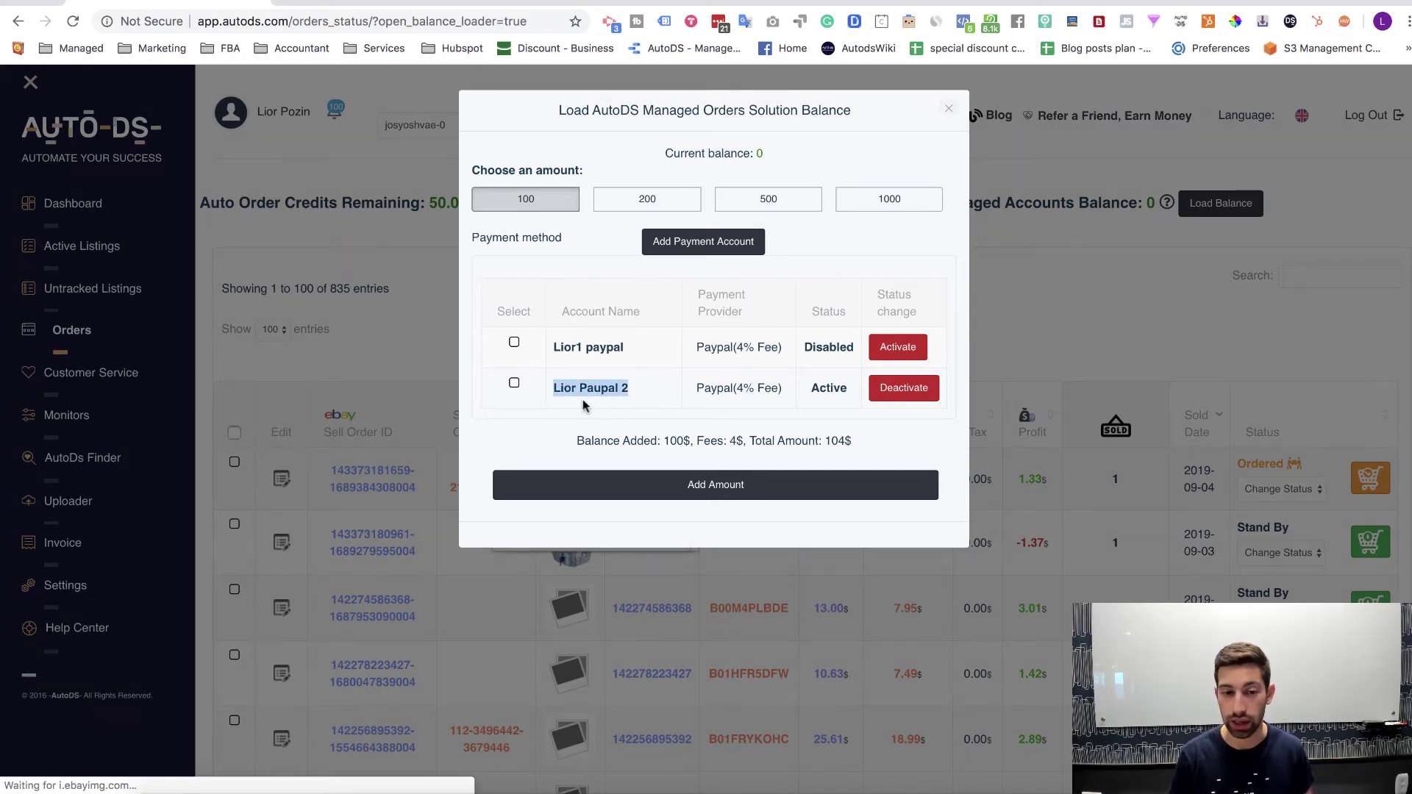
drag(631, 389, 576, 390)
click(575, 390)
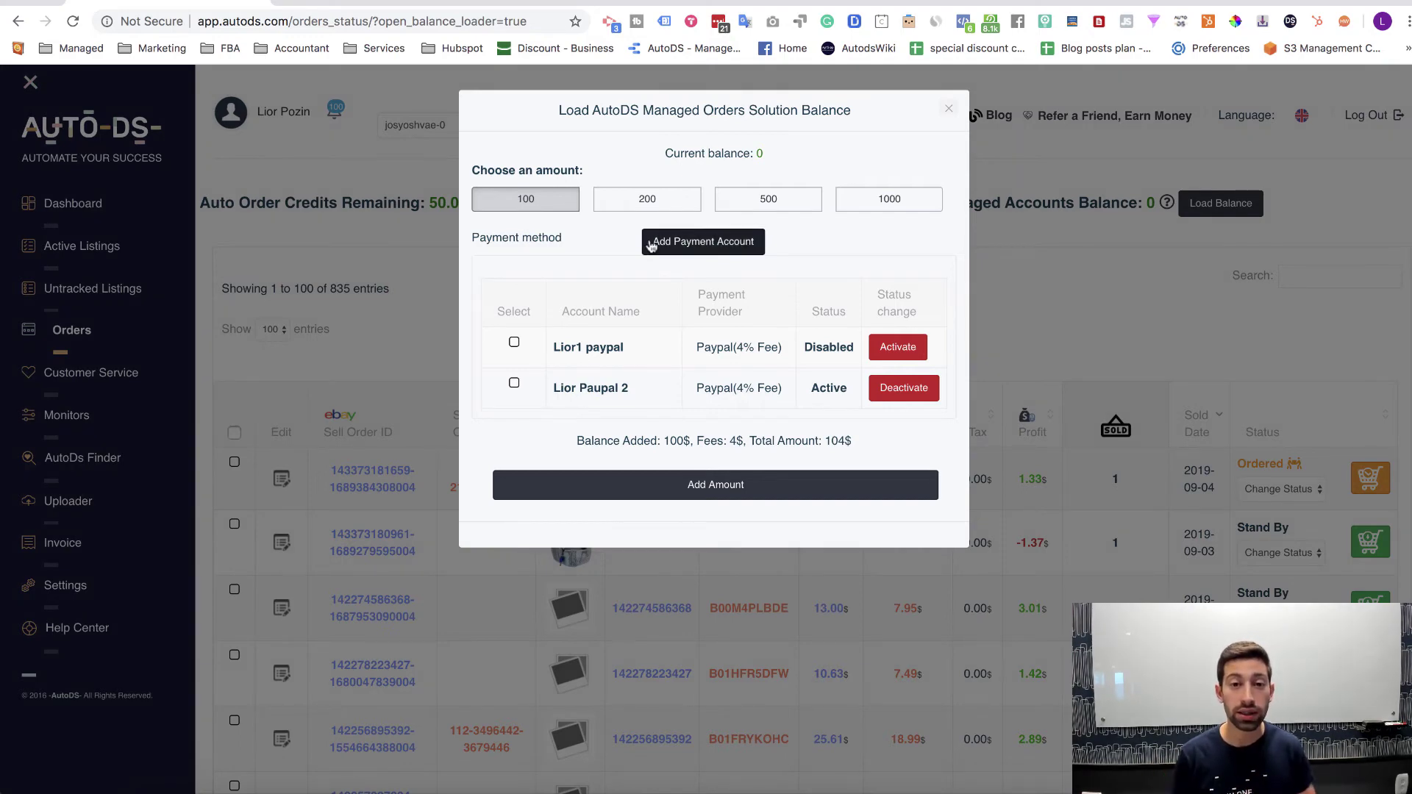
- Preview the fees for the 200, 500 and 1000 load amounts, finishing with 100 selected
click(640, 199)
click(735, 199)
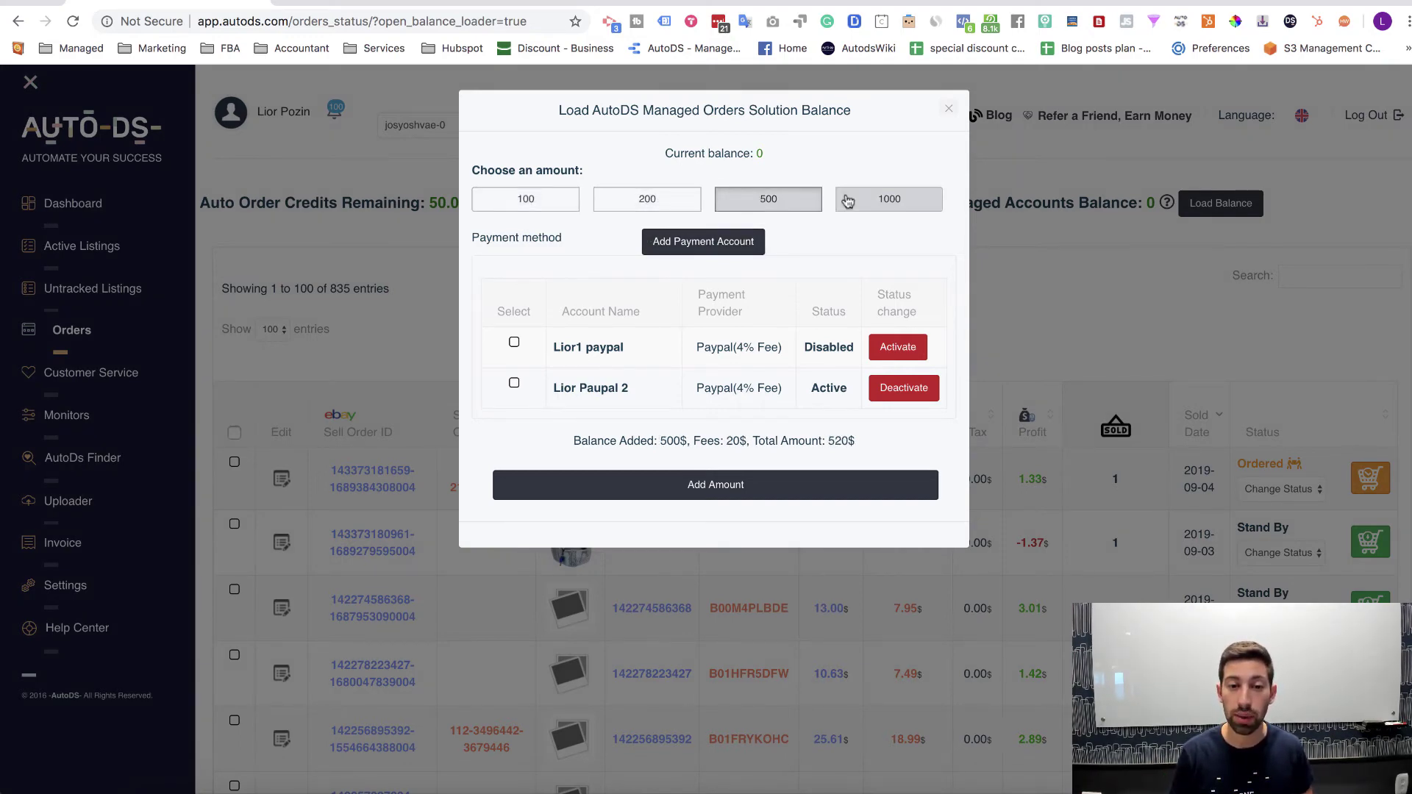
click(847, 201)
click(655, 198)
click(524, 198)
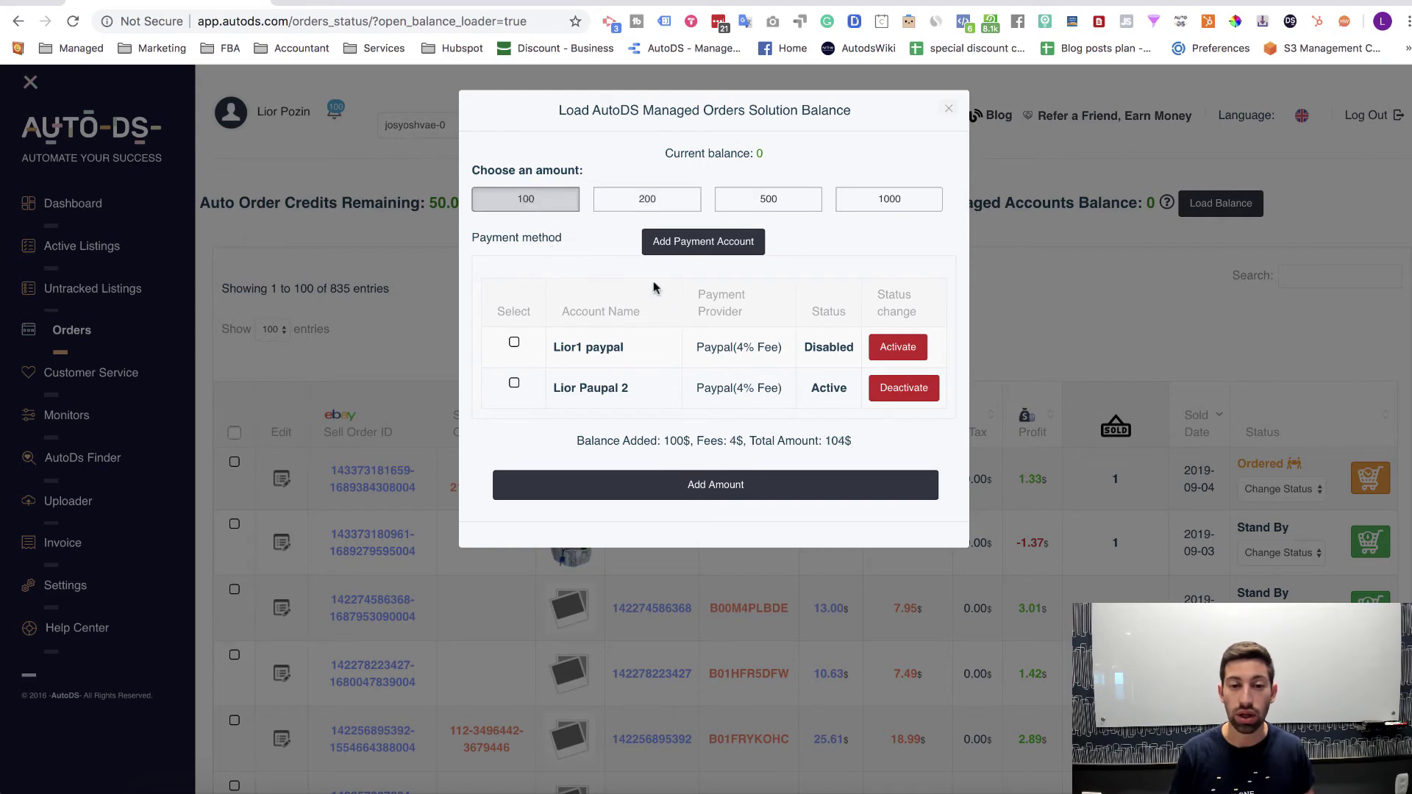
- Choose the newly added active PayPal account for the 100 load and review the balance and fee summary
click(514, 383)
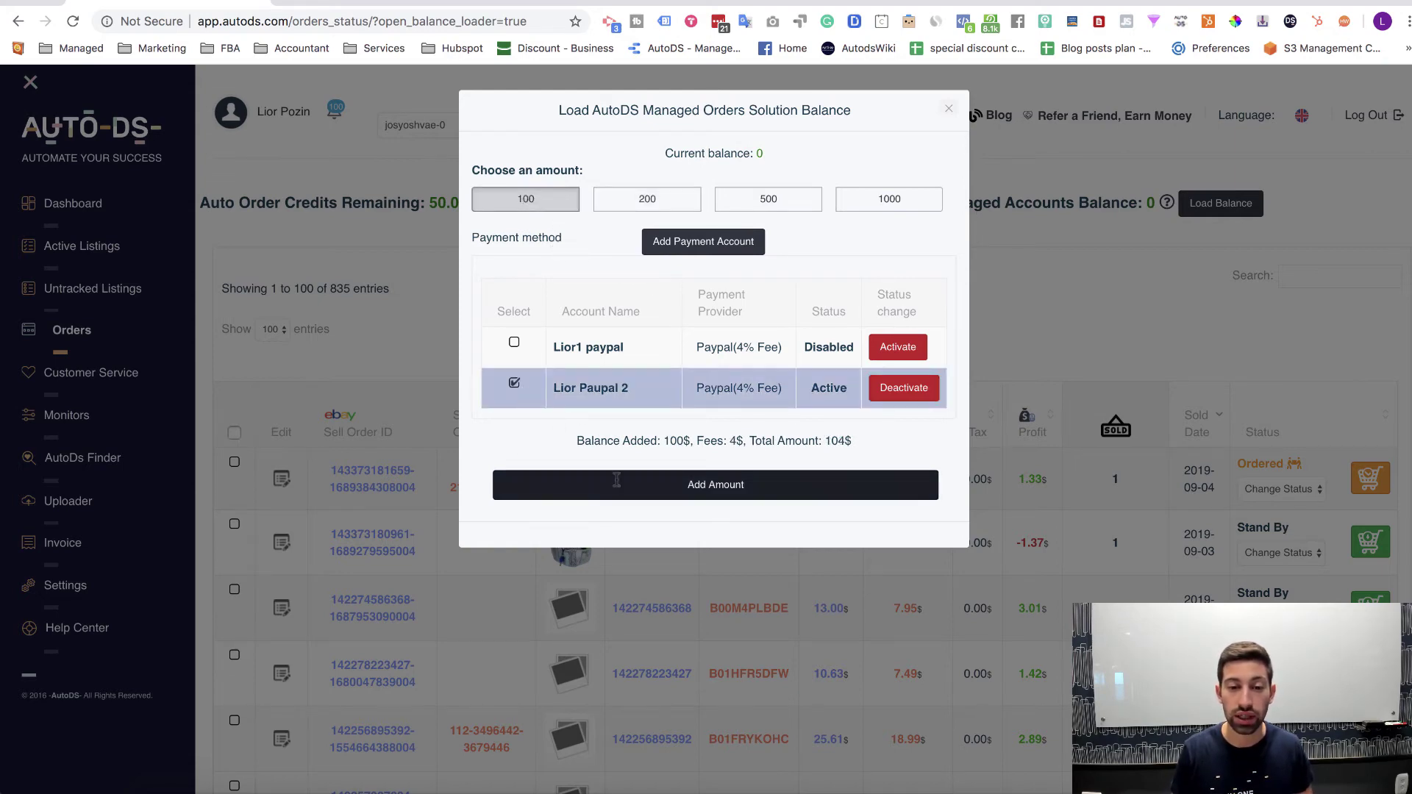
click(514, 342)
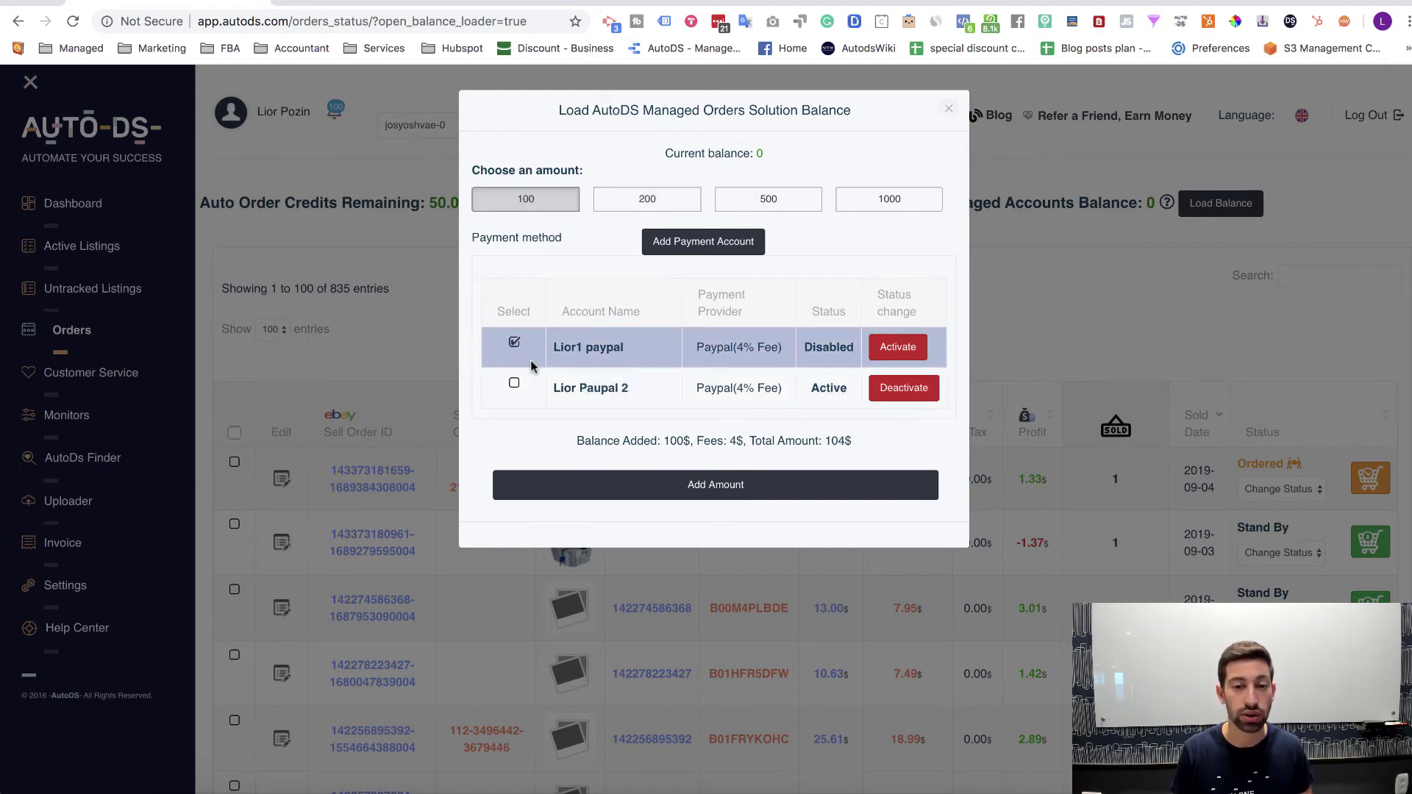
click(515, 383)
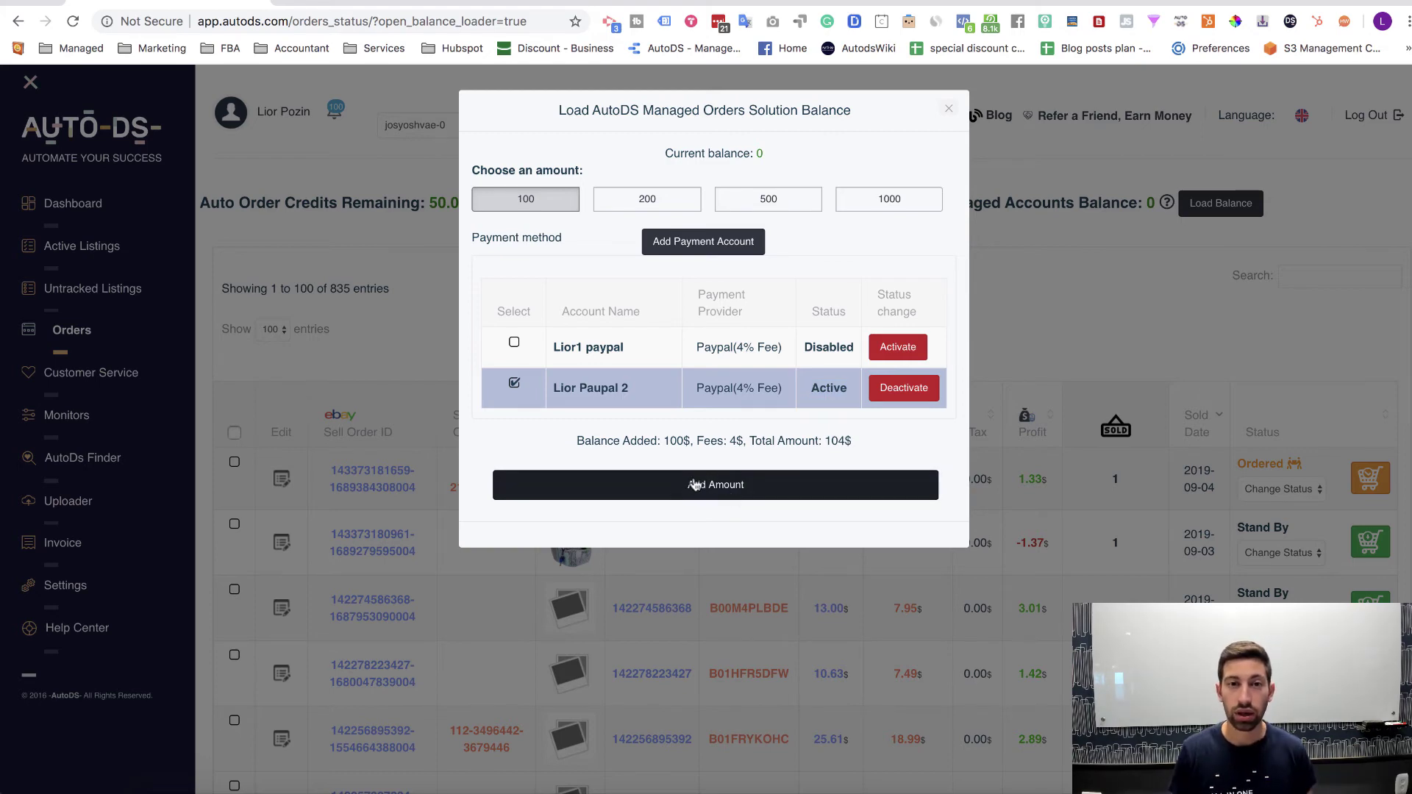
drag(858, 441, 586, 443)
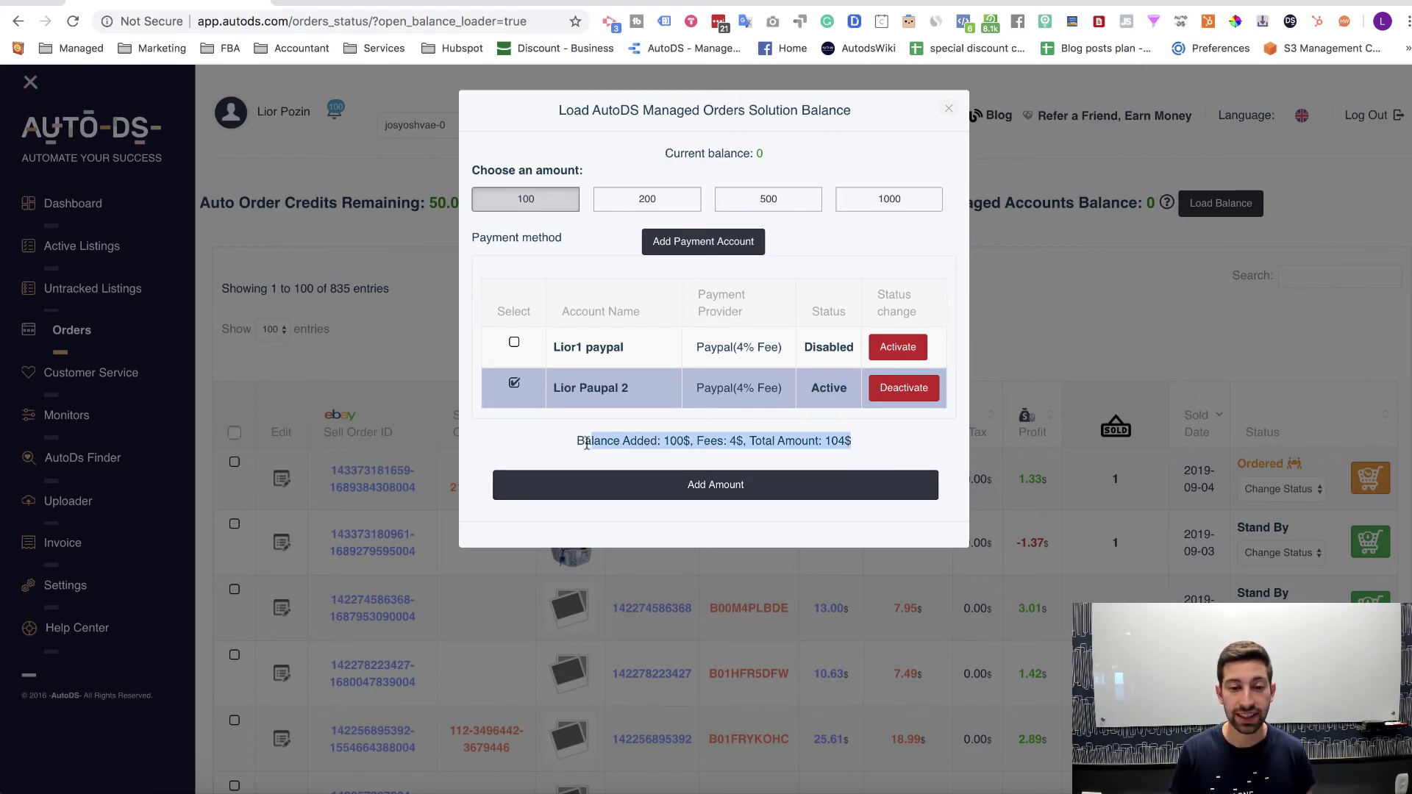
click(583, 444)
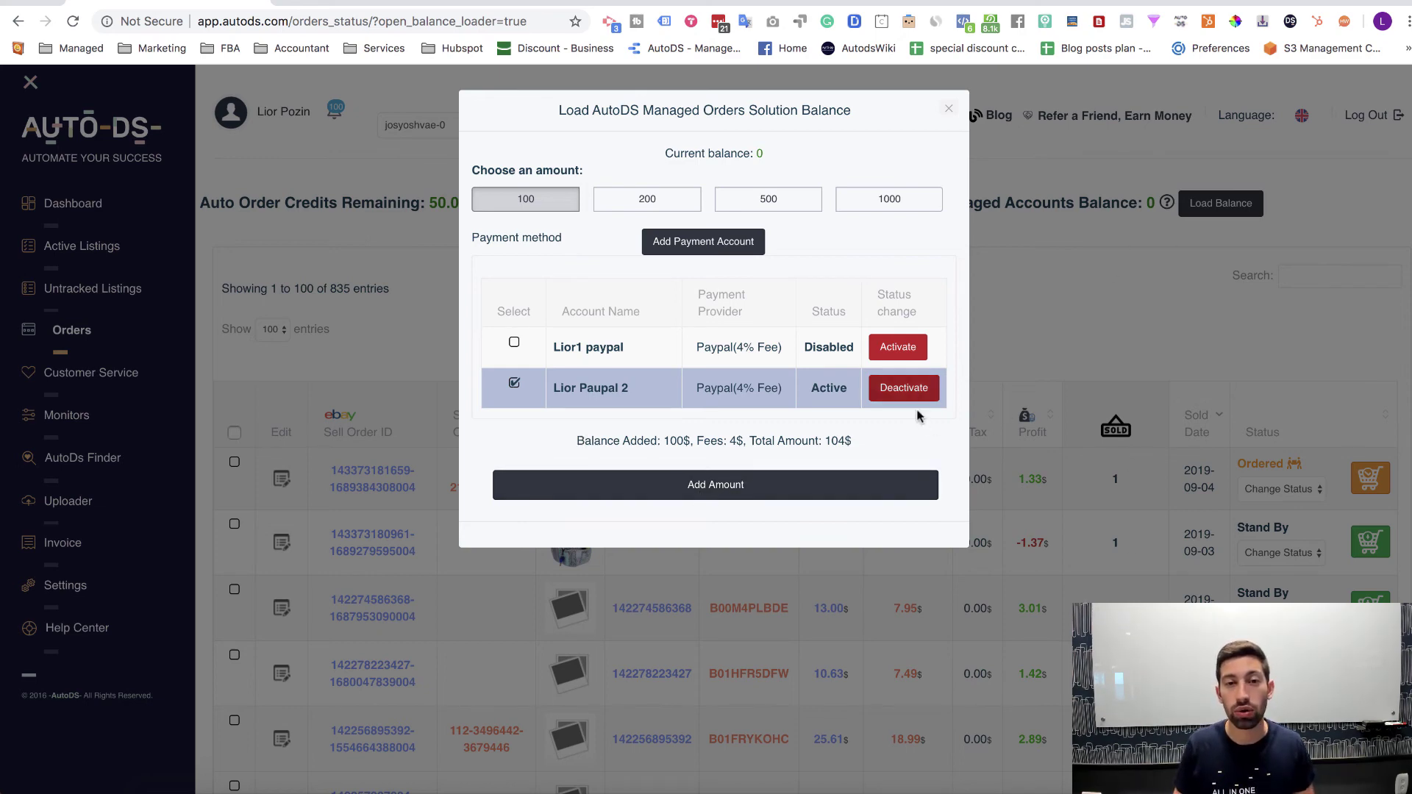
- Close the balance loader without adding funds and check the Managed Accounts Balance on the Orders page
click(1075, 396)
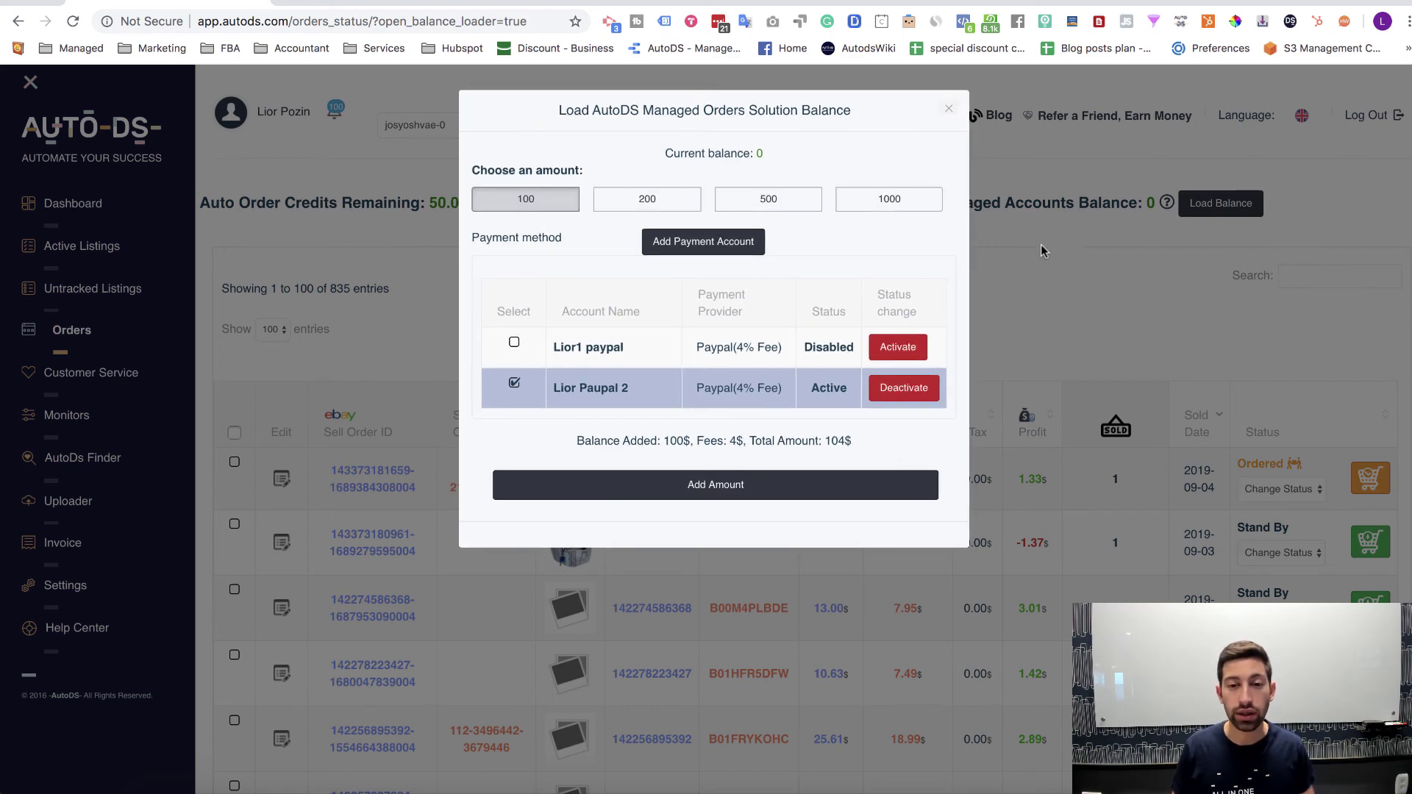
click(954, 103)
drag(926, 214, 1155, 209)
click(1116, 281)
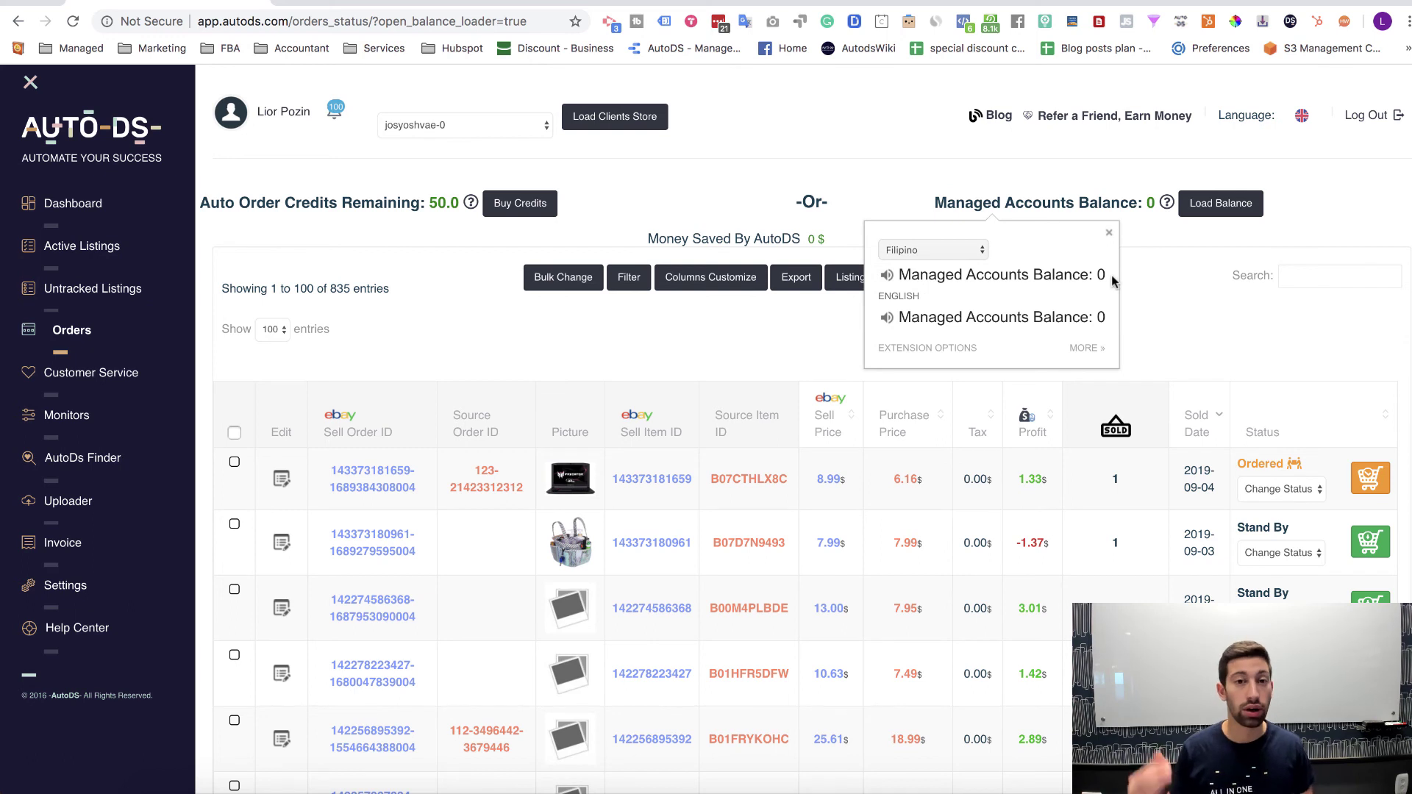
click(1141, 295)
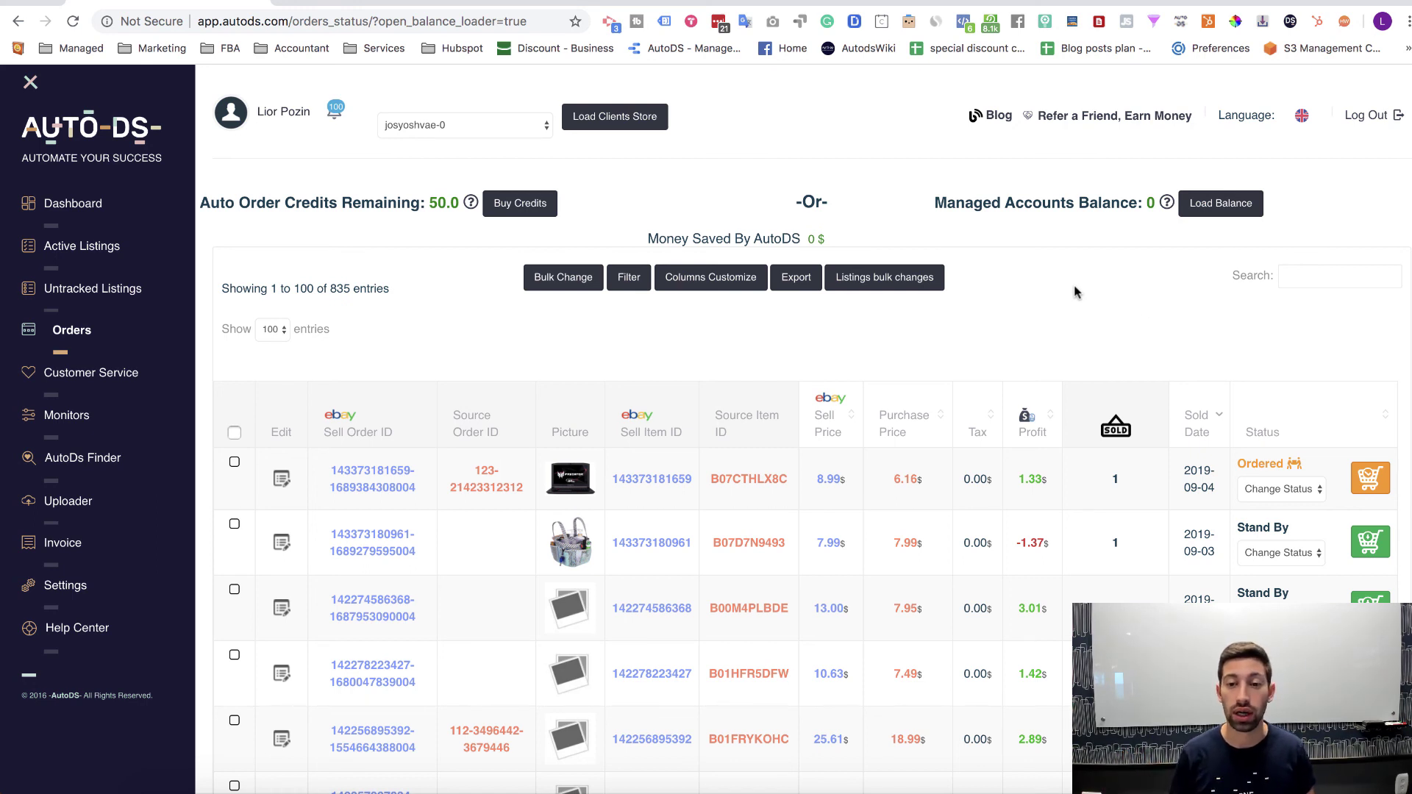
drag(906, 204, 1171, 193)
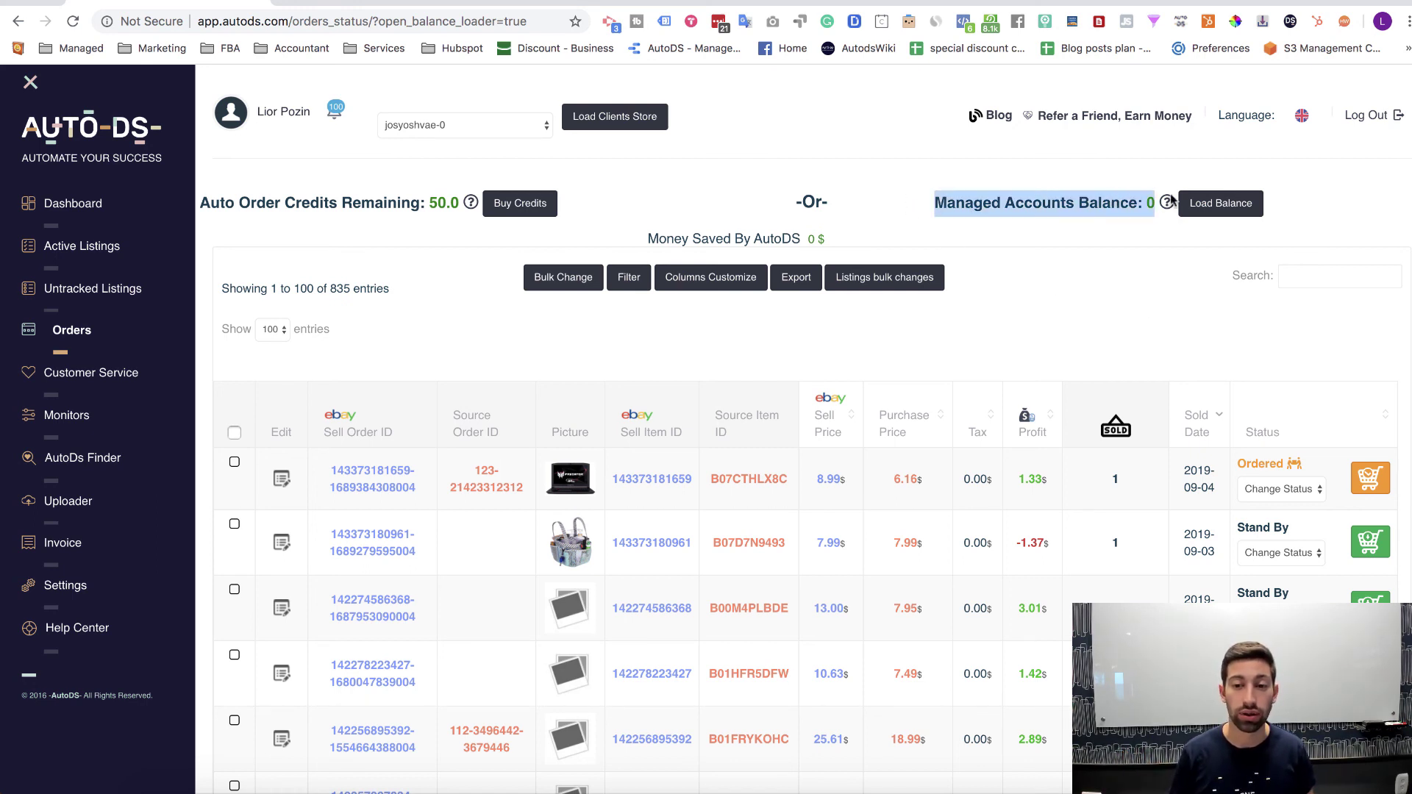
click(1150, 249)
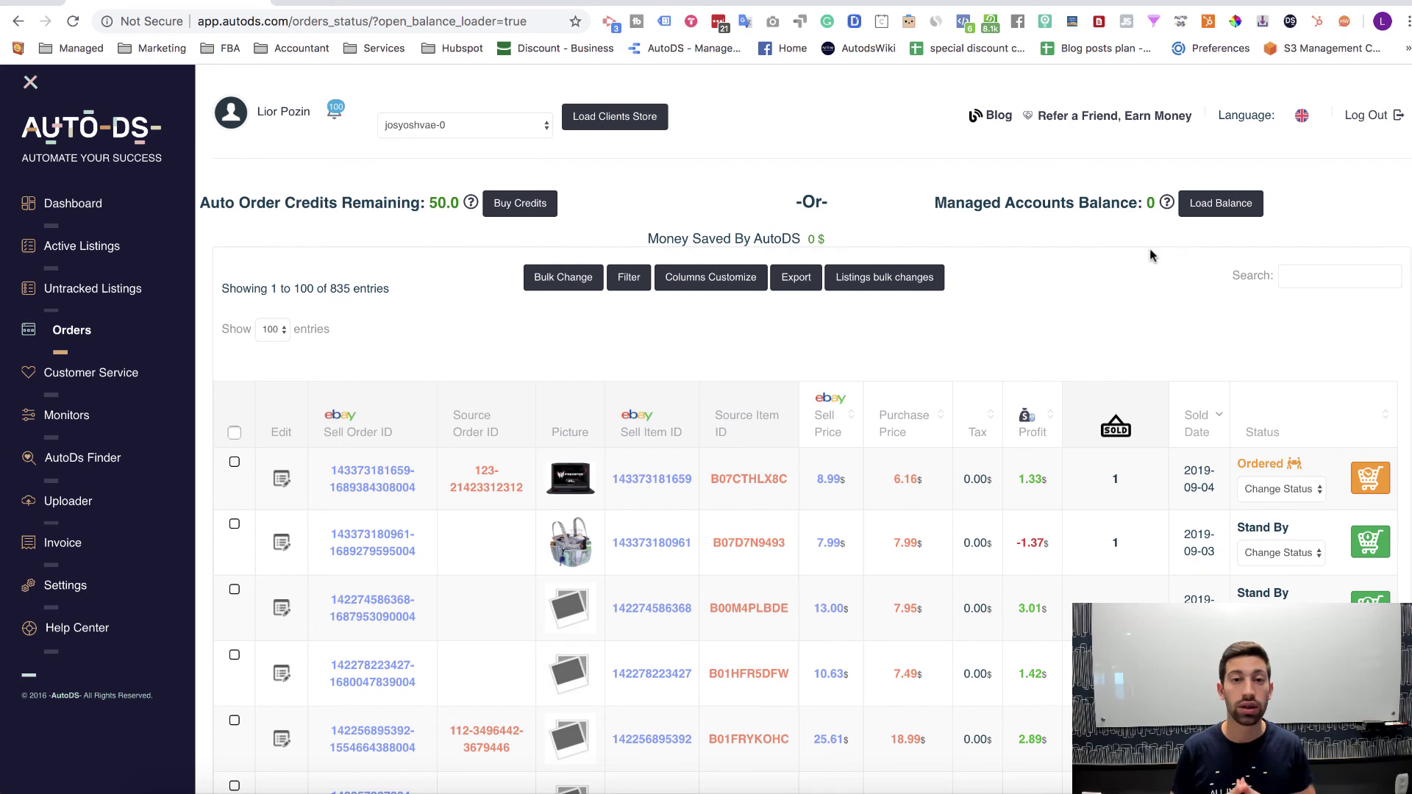